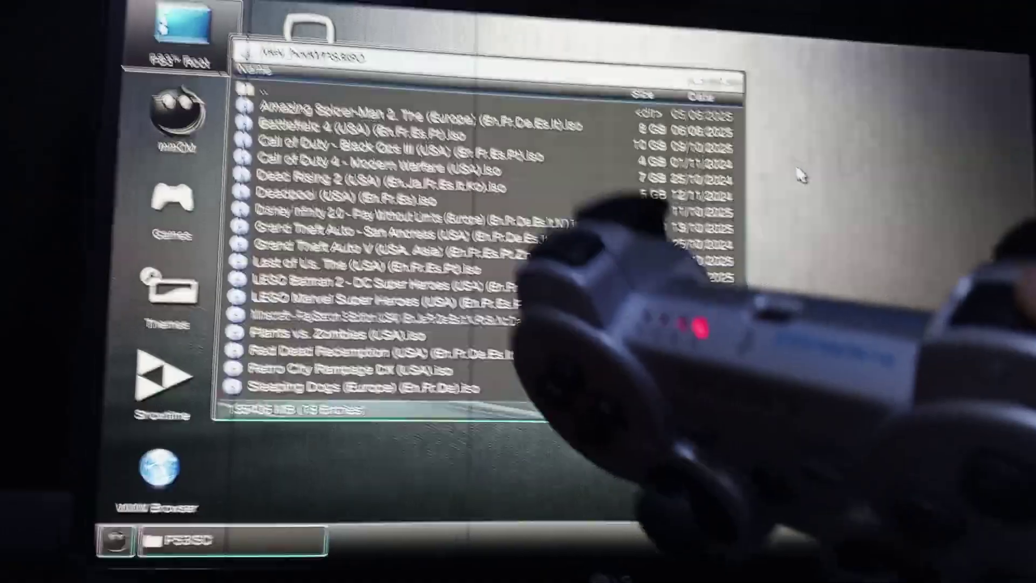
Close the file browser and restart from mmCM into standard multiMAN mode via Settings
key(Escape)
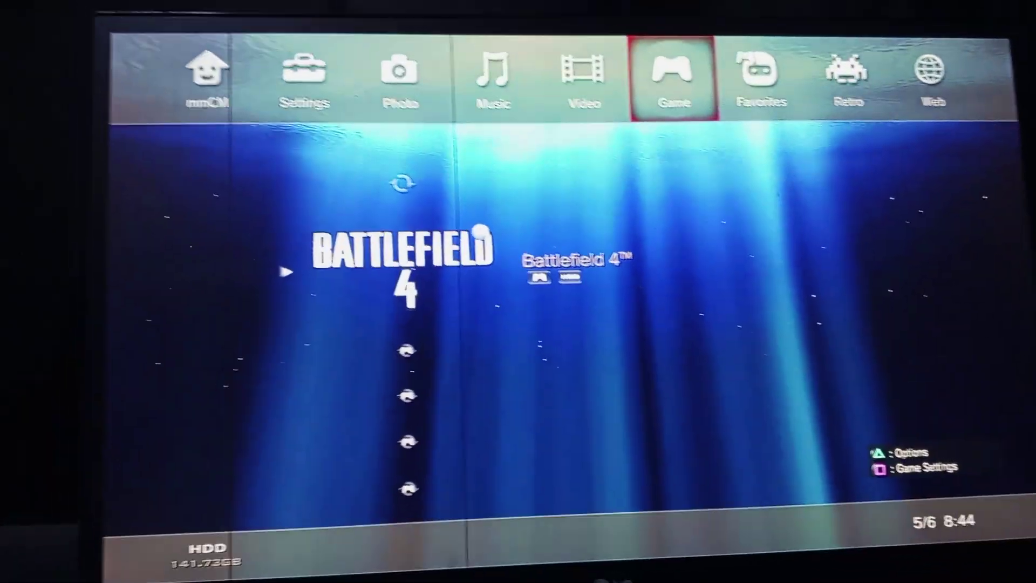
key(Left)
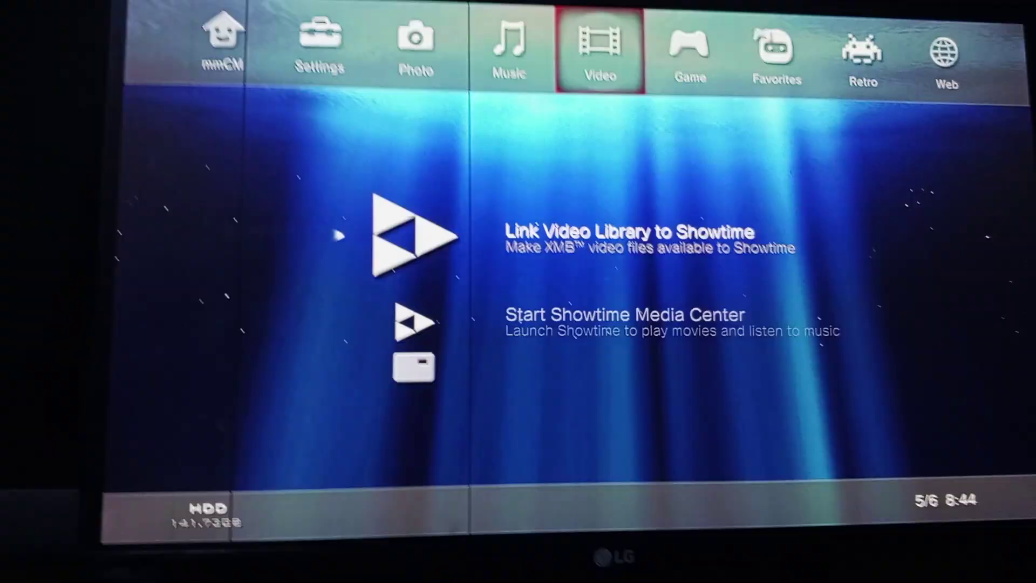
key(Left)
key(Left)
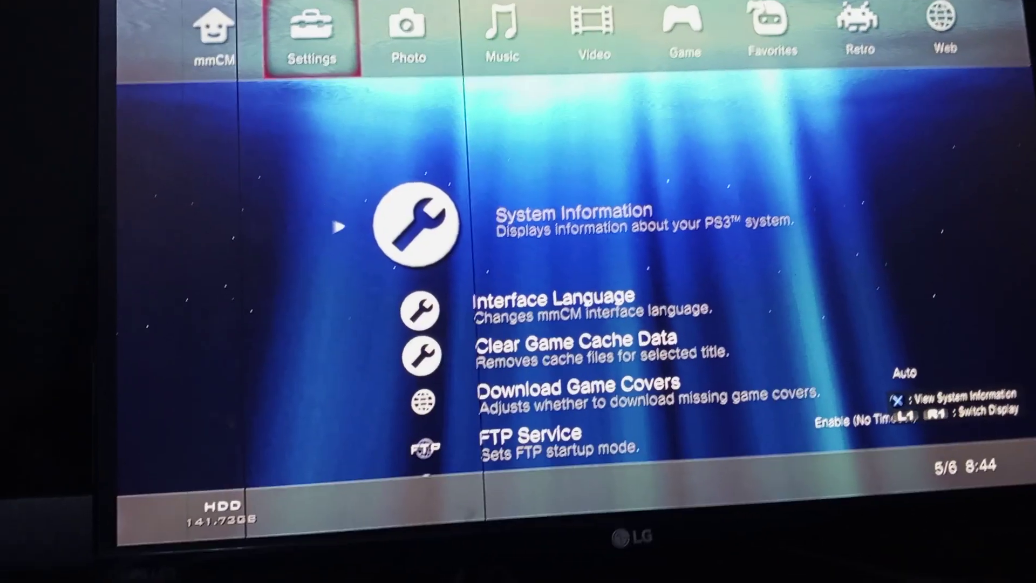
key(Left)
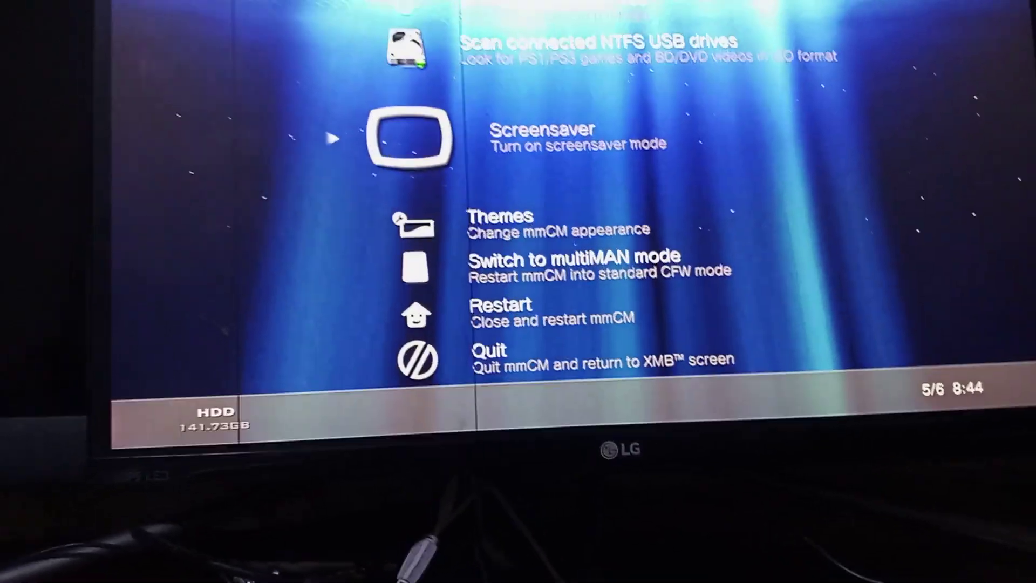
key(Down)
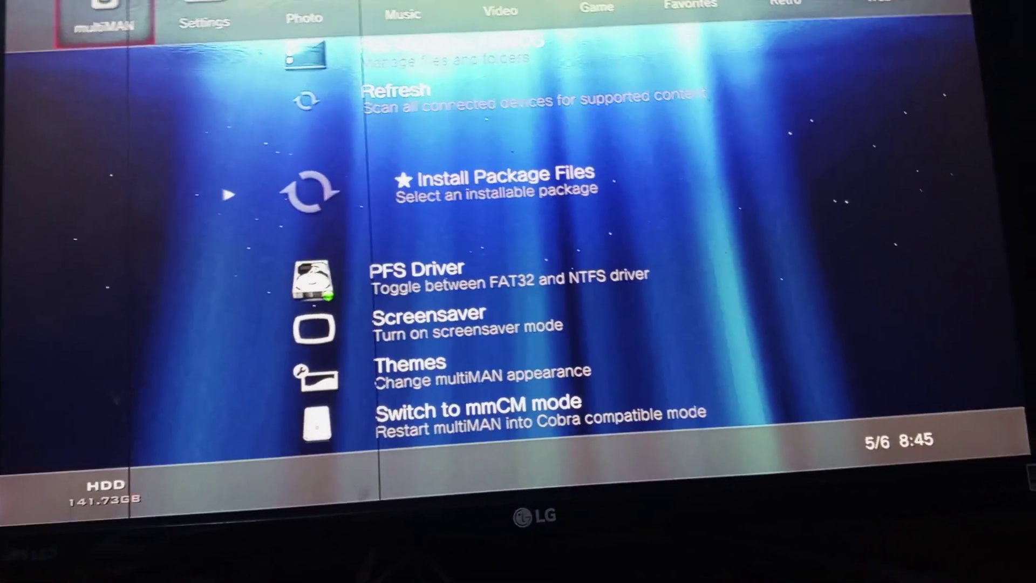
Toggle the PFS driver to NTFS so the pvd_usb000 drive is detected
key(Down)
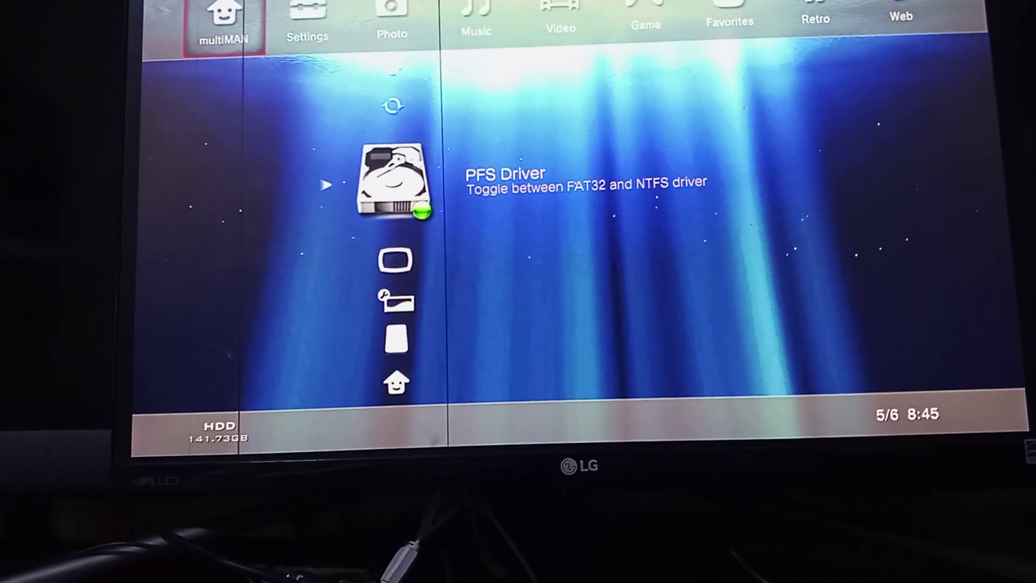
key(Return)
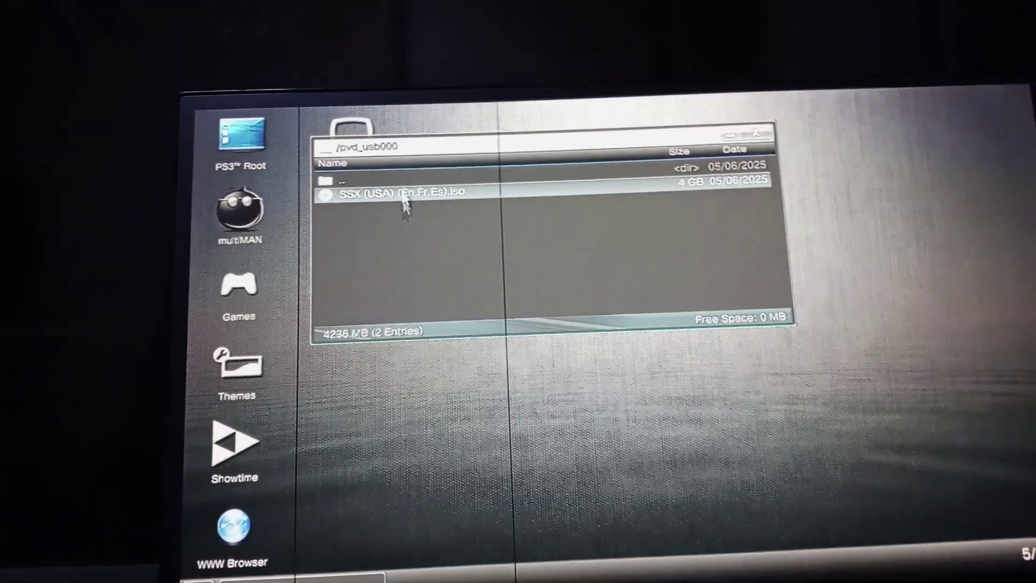
Copy 'SSX (USA).iso' from pvd_usb000 to the clipboard
click(406, 204)
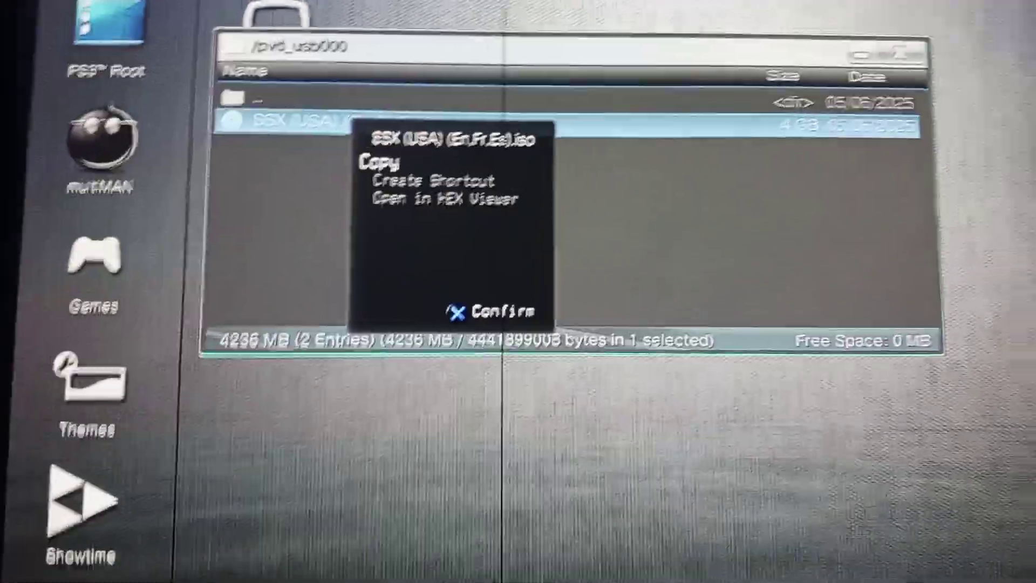
key(Return)
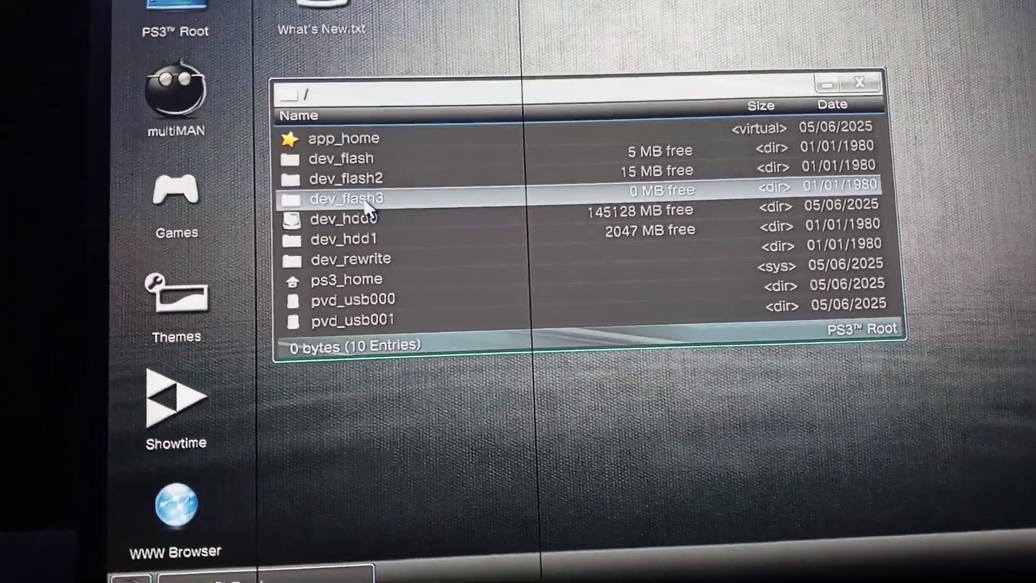
Paste the copied SSX ISO into /dev_hdd0/PS3ISO, bringing up the copy confirmation
click(349, 201)
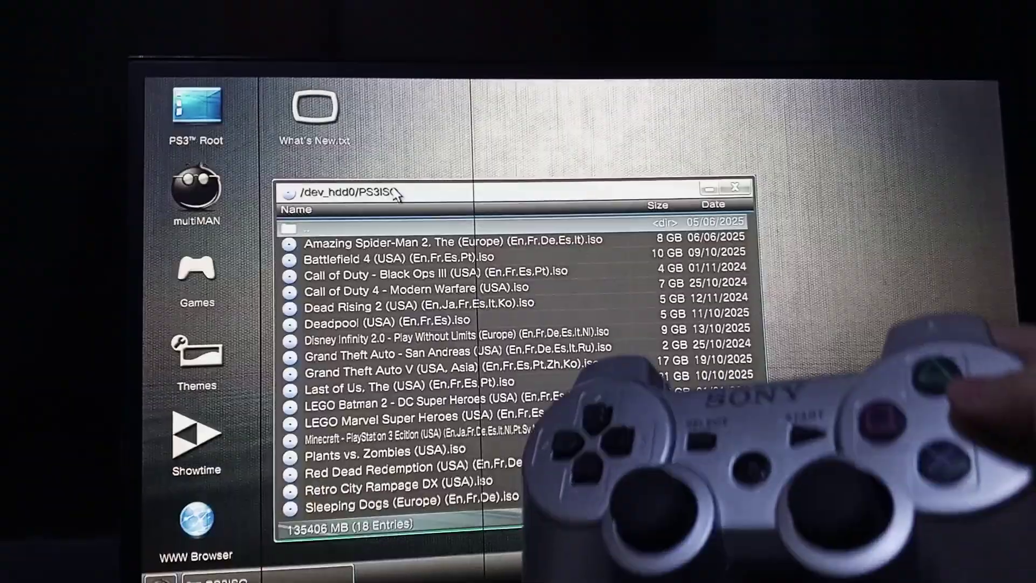
right_click(397, 194)
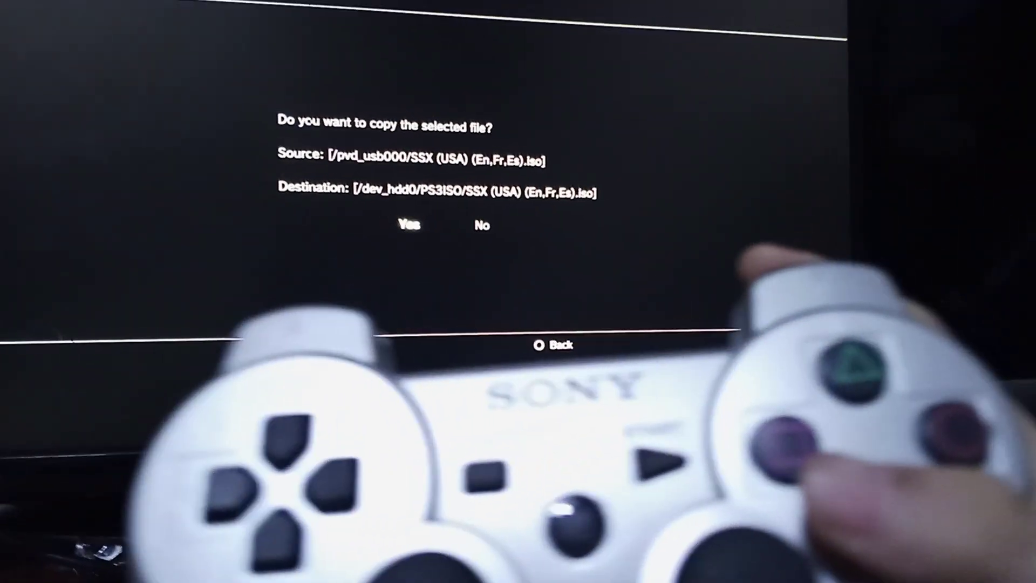
Approve copying the SSX ISO into PS3ISO and wait for it to finish
key(Return)
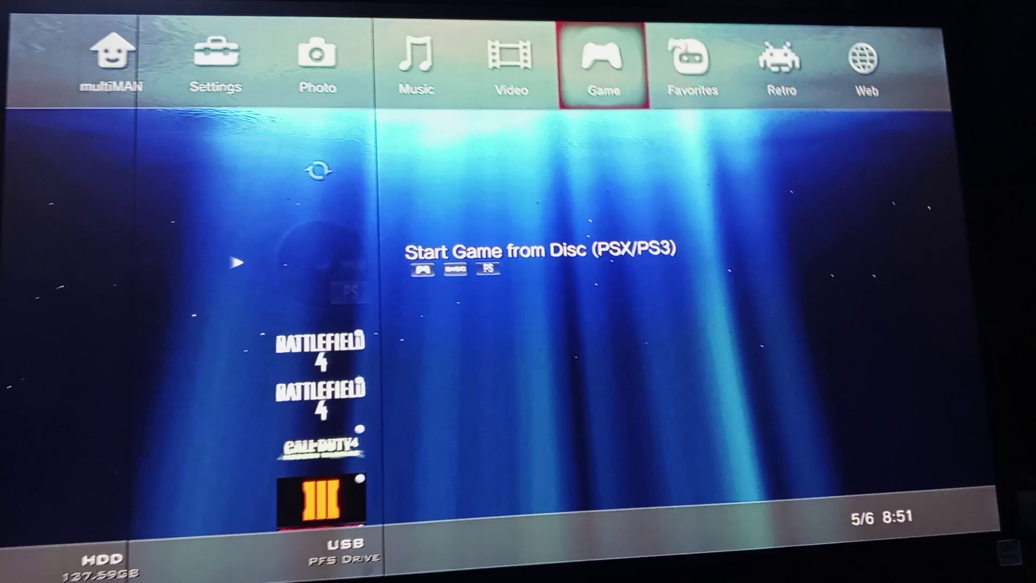
Refresh the Game list and scroll down to the newly added SSX entry
key(Left)
key(Right)
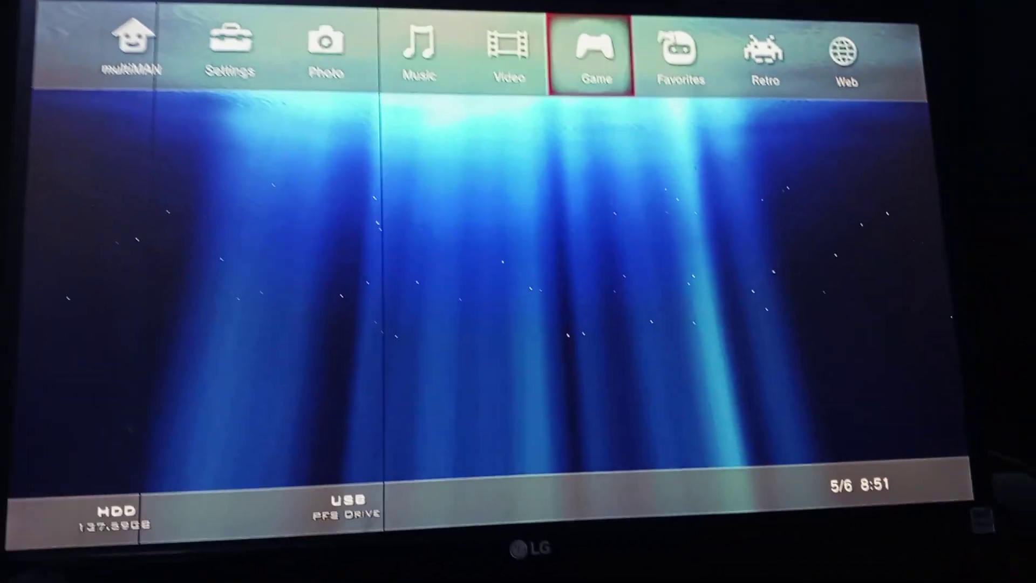
key(Down)
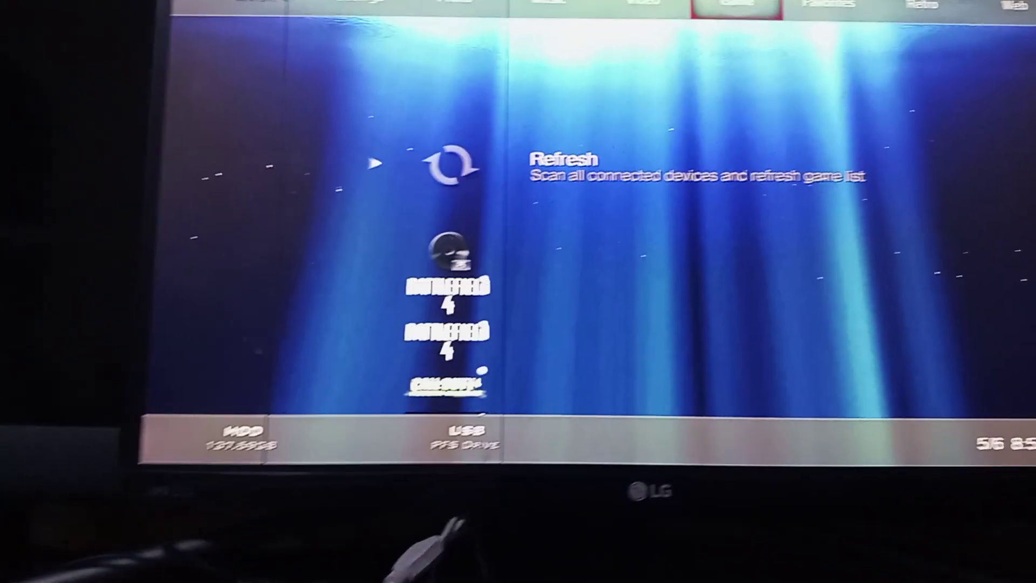
key(Down)
key(Down)
key(Down)
key(Down)
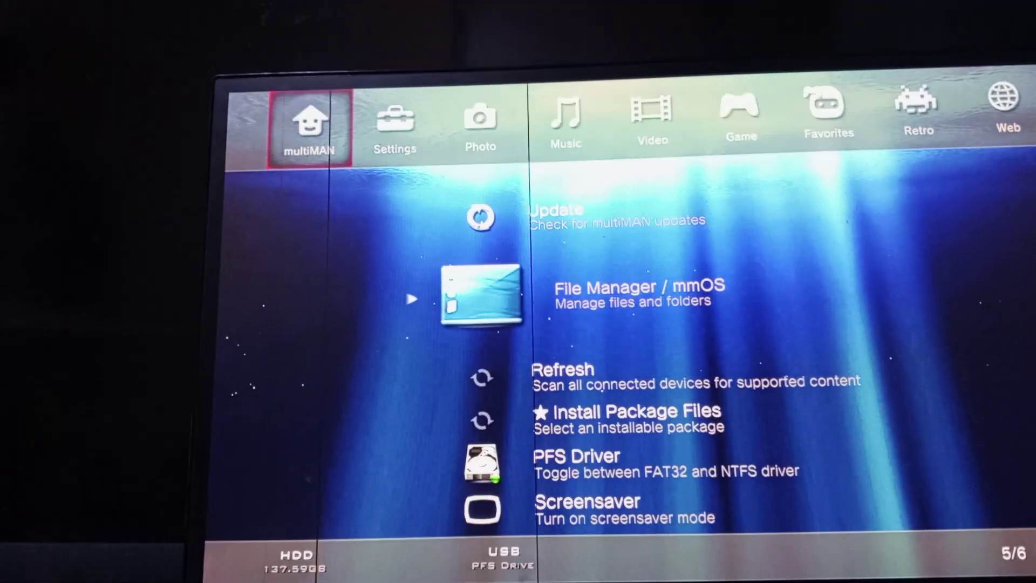
Scroll the multiMAN column down to the 'Switch to mmCM mode' option
key(Down)
key(Down)
key(Down)
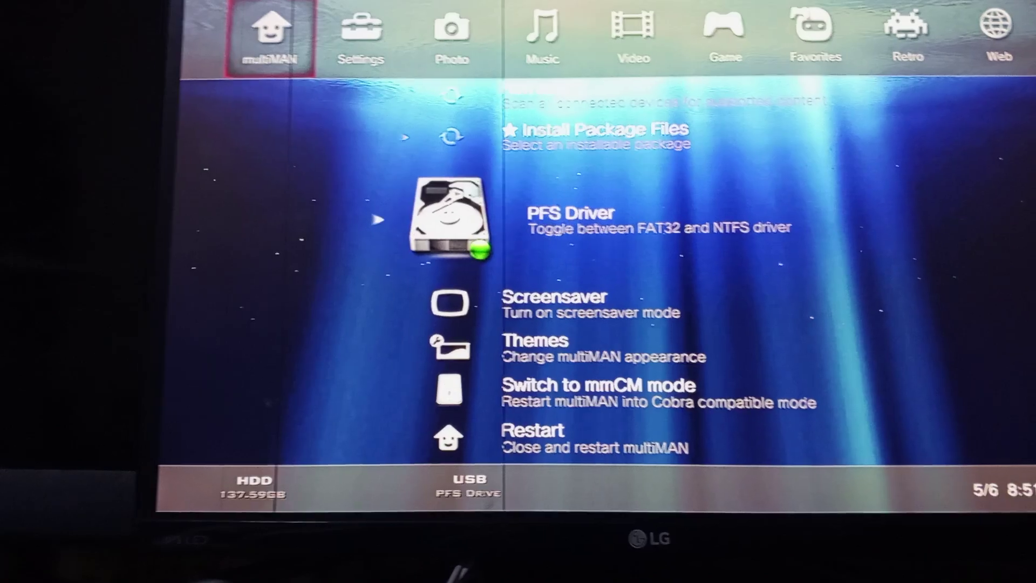
key(Down)
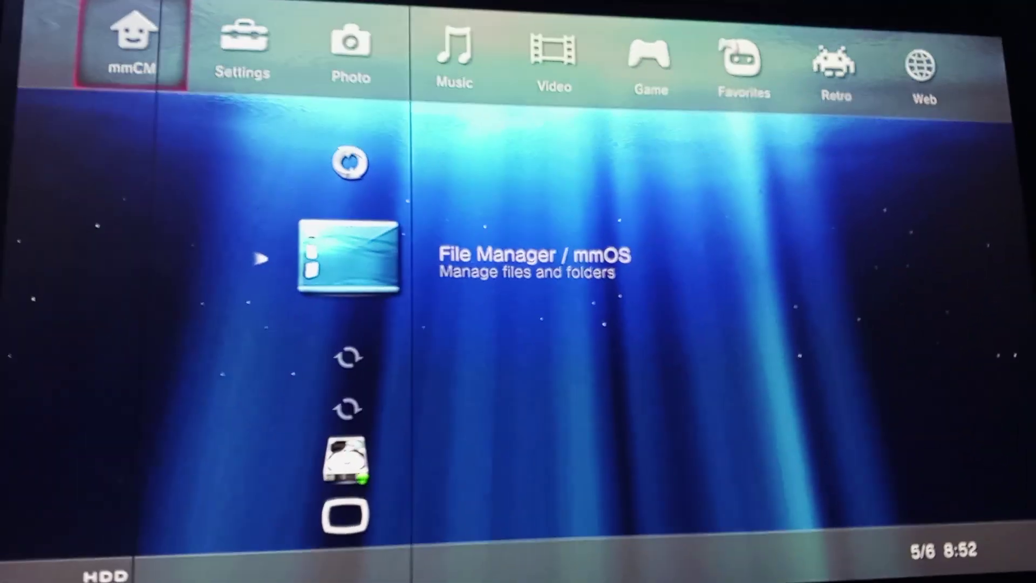
Move to the Game column and scroll up through the titles toward SSX
key(Right)
key(Right)
key(Right)
key(Right)
key(Right)
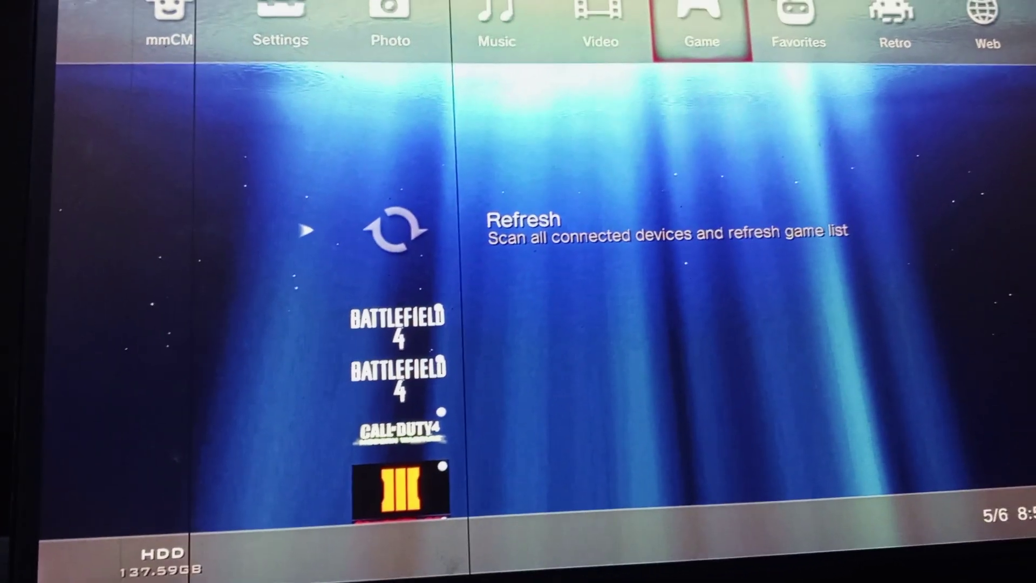
key(Up)
key(Up)
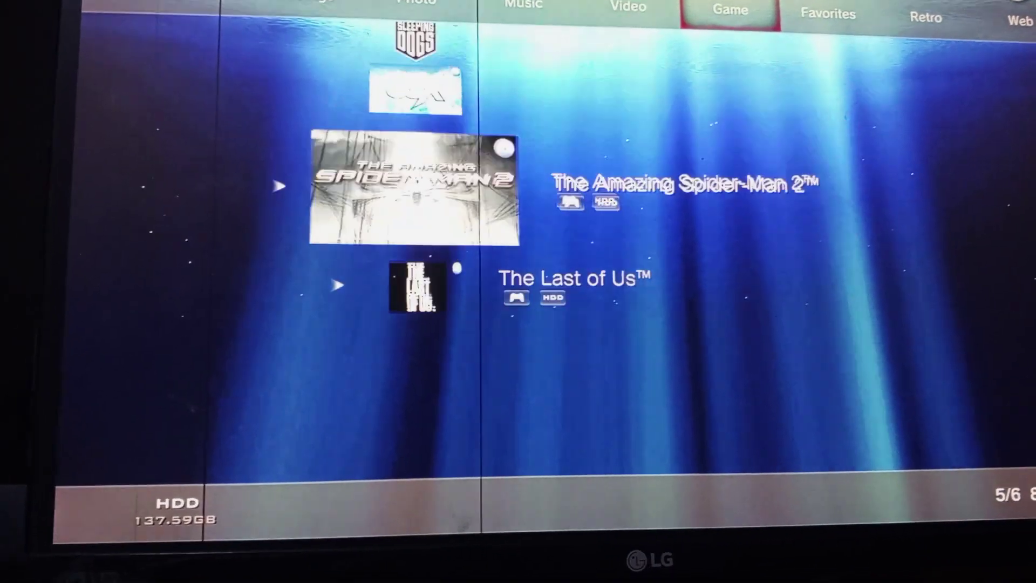